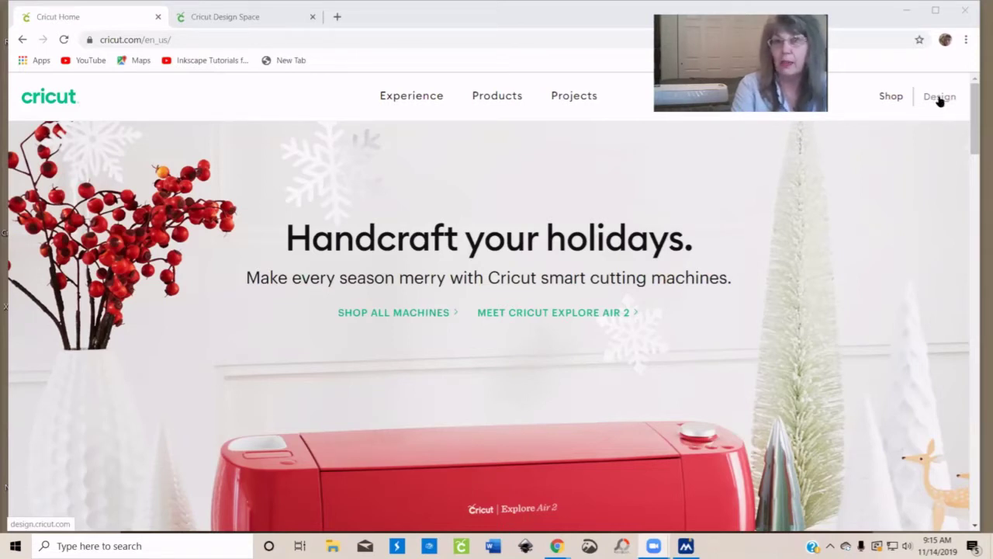
# - Switch to the Design Space sign-in page, view the Create a Cricut ID form, and sign in with the existing account
pyautogui.click(273, 17)
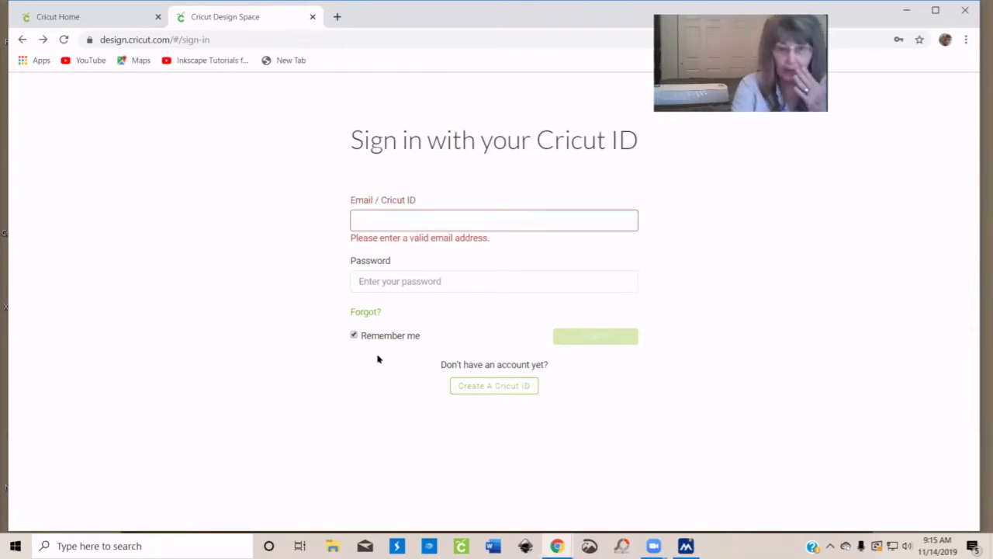
pyautogui.click(487, 387)
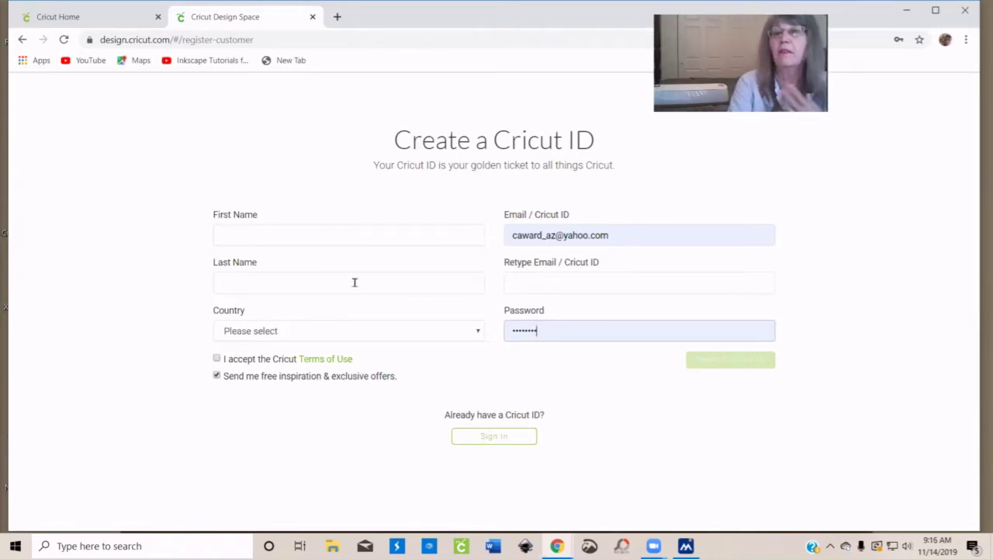
pyautogui.click(490, 440)
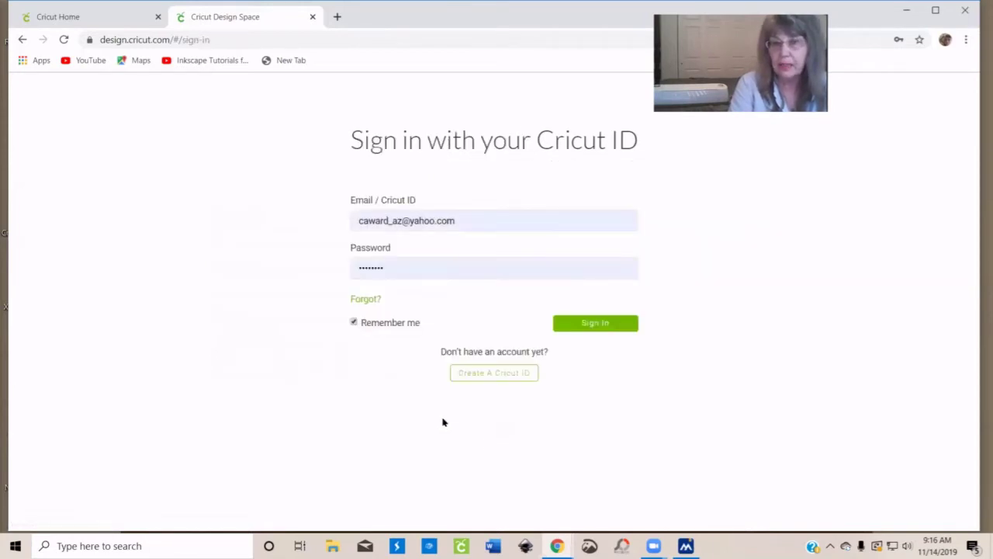
pyautogui.click(584, 326)
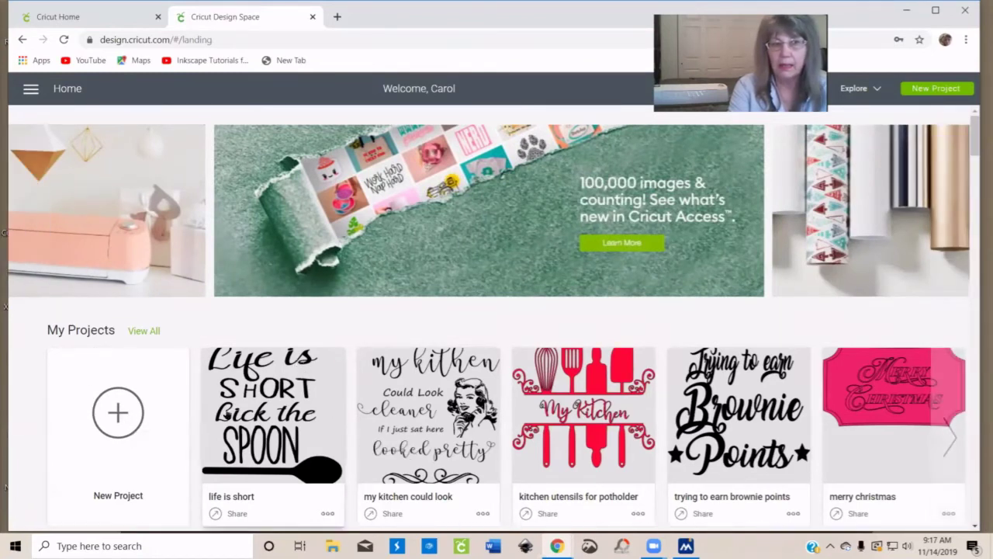
# - Look through the home page's project and tutorial sections, from My Projects to Be Creative This Holiday Season, and return to the start
pyautogui.scroll(-1, 223, 418)
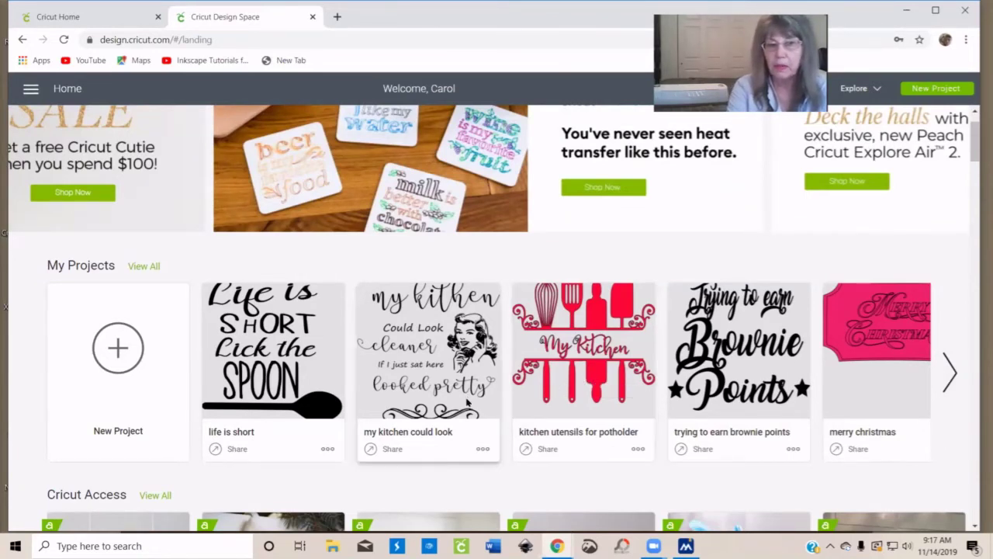
pyautogui.scroll(-3, 466, 402)
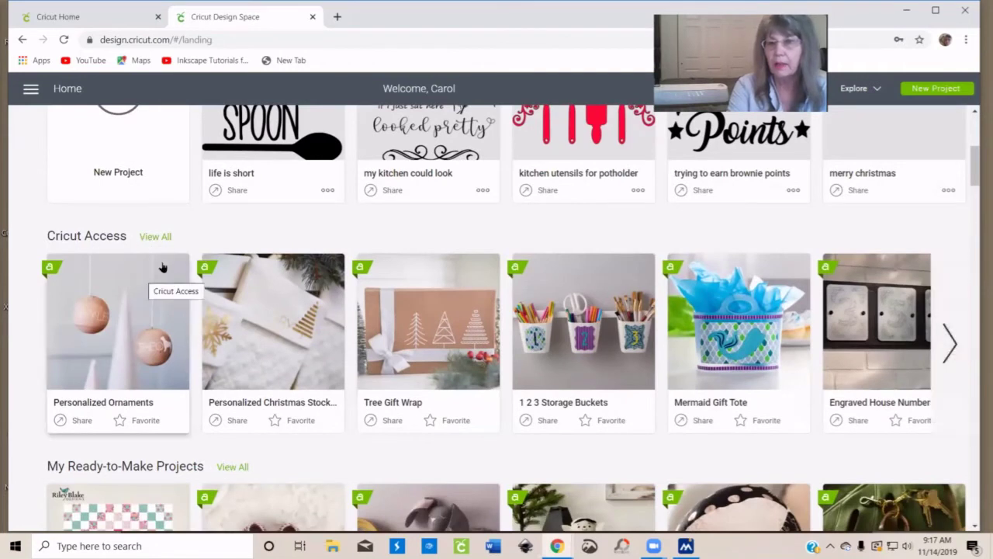
pyautogui.scroll(-1, 204, 313)
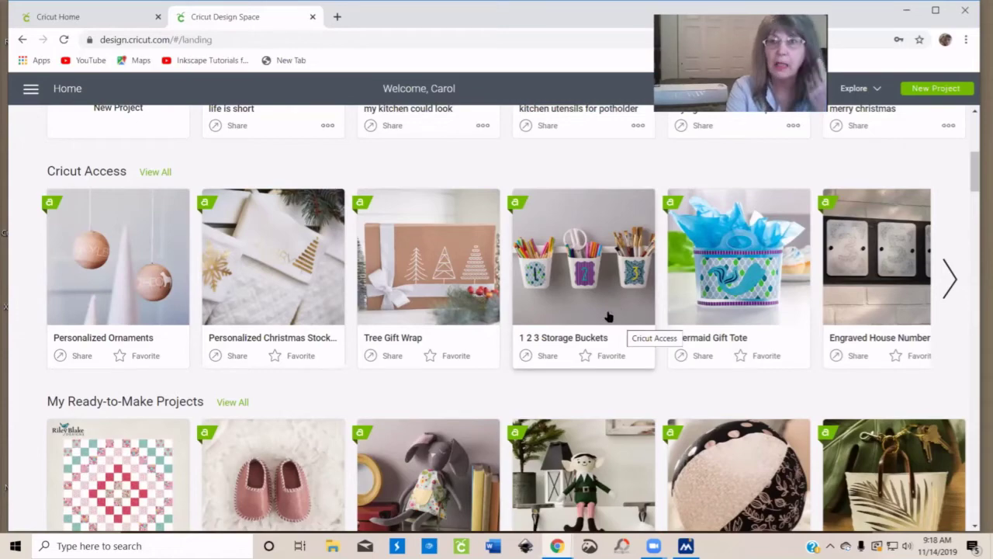
pyautogui.scroll(-5, 621, 333)
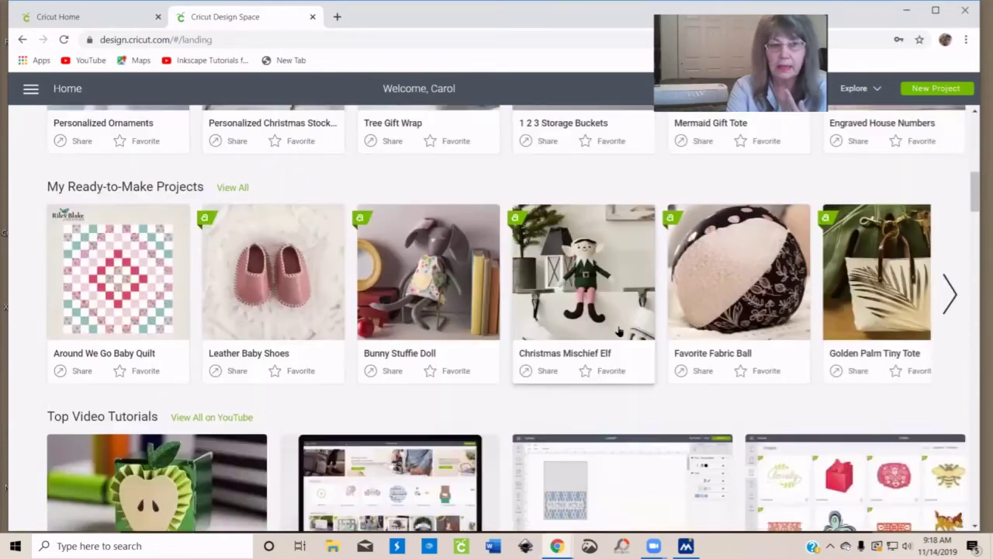
pyautogui.scroll(-2, 583, 324)
pyautogui.scroll(2, 519, 310)
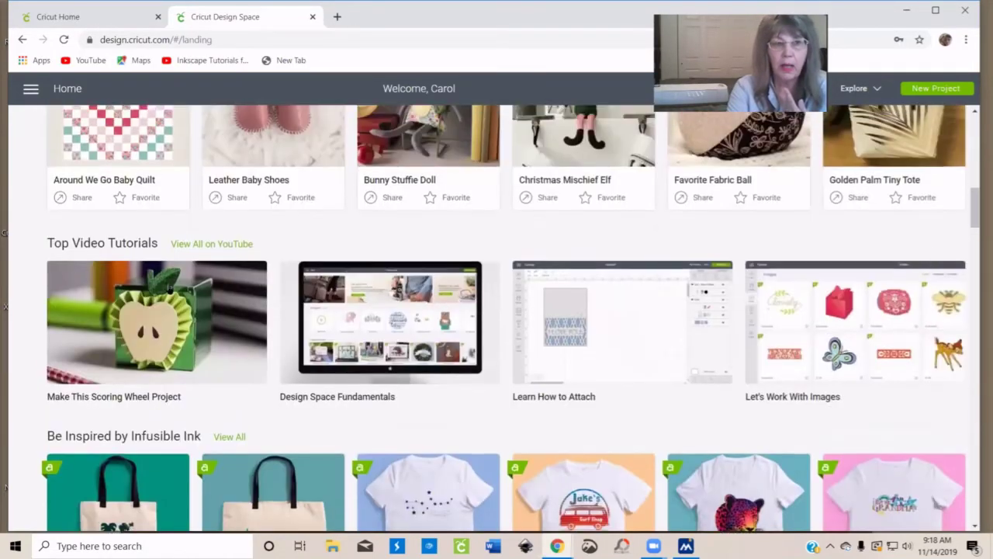
pyautogui.scroll(-3, 222, 306)
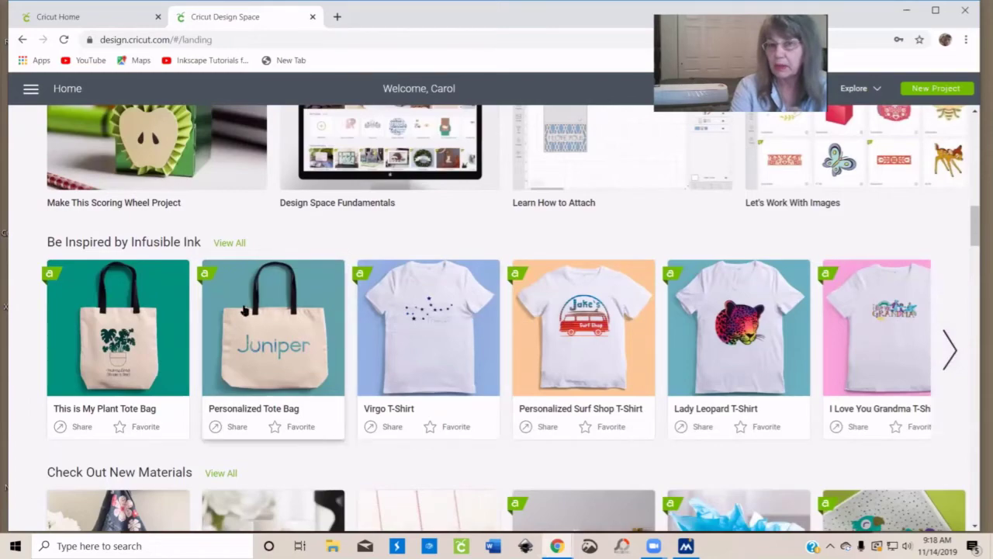
pyautogui.scroll(-5, 252, 311)
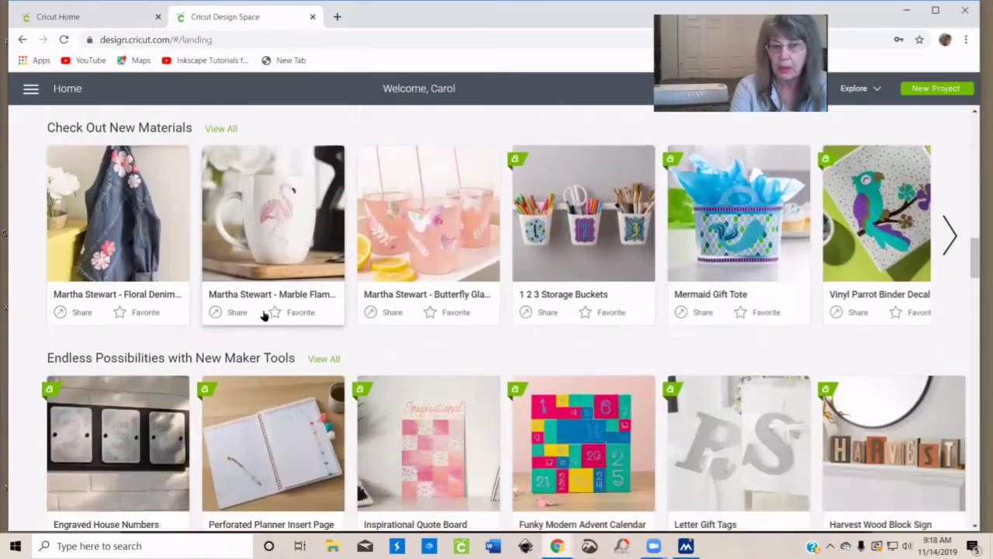
pyautogui.scroll(-8, 263, 315)
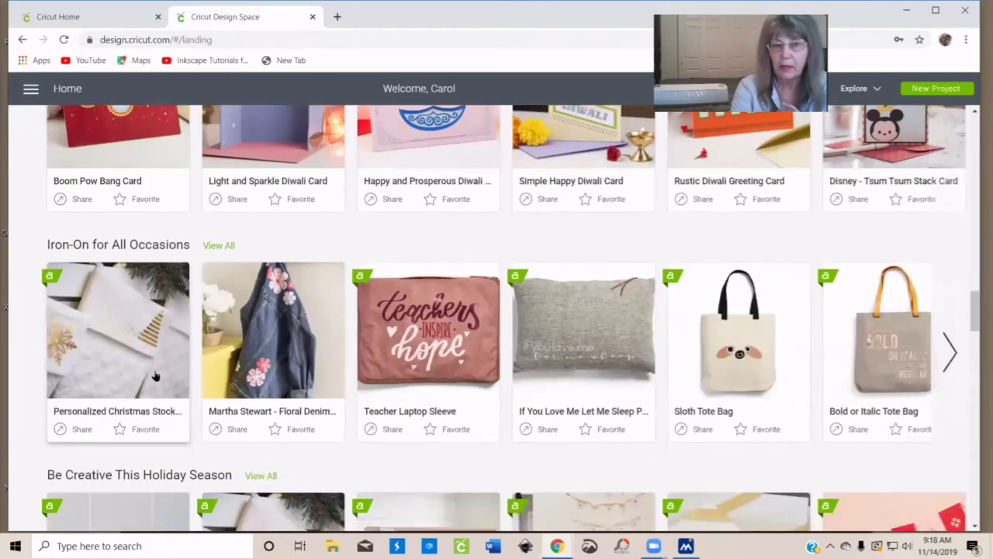
pyautogui.scroll(-4, 155, 375)
pyautogui.scroll(4, 156, 376)
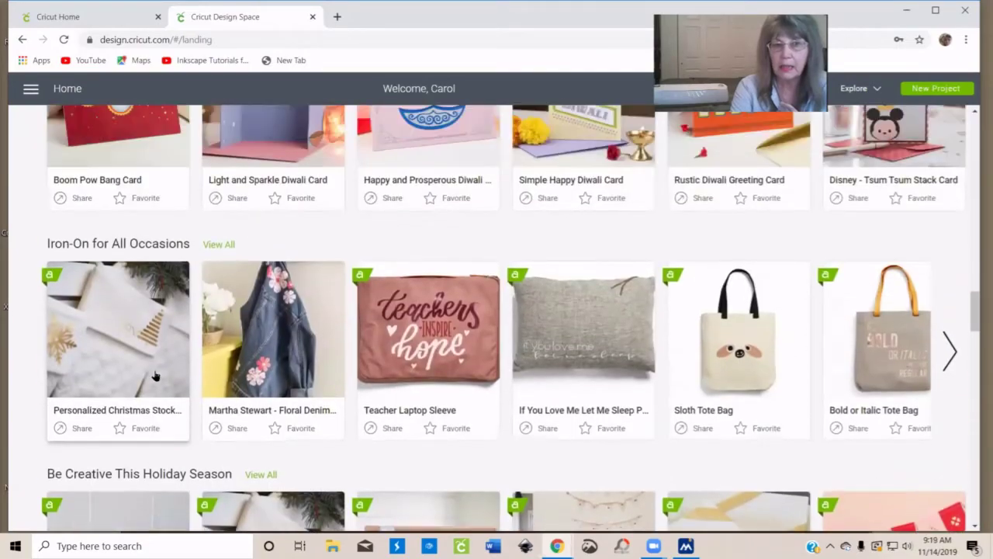
pyautogui.scroll(16, 154, 375)
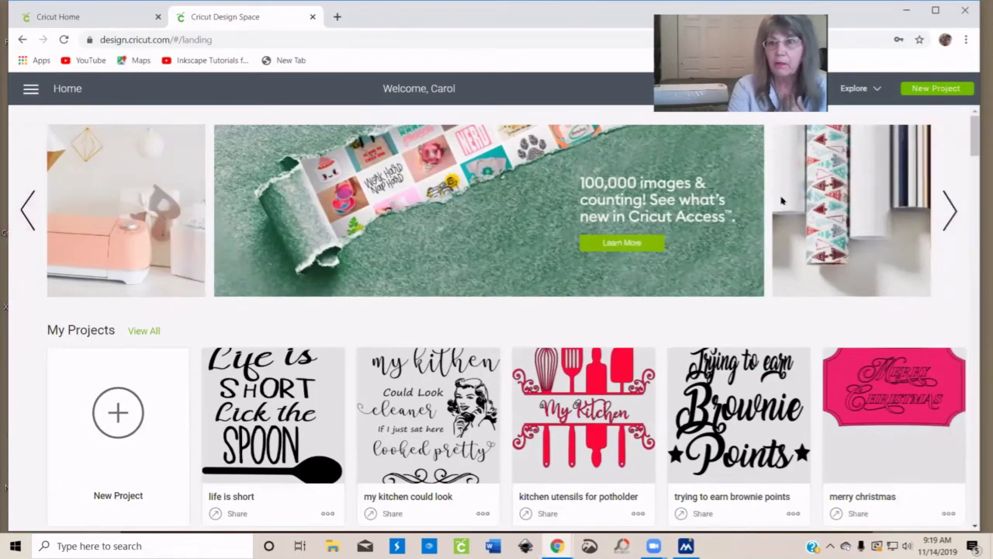
# - Open New Machine Setup for the Cricut Explore family and view the machine connection instructions
pyautogui.click(30, 90)
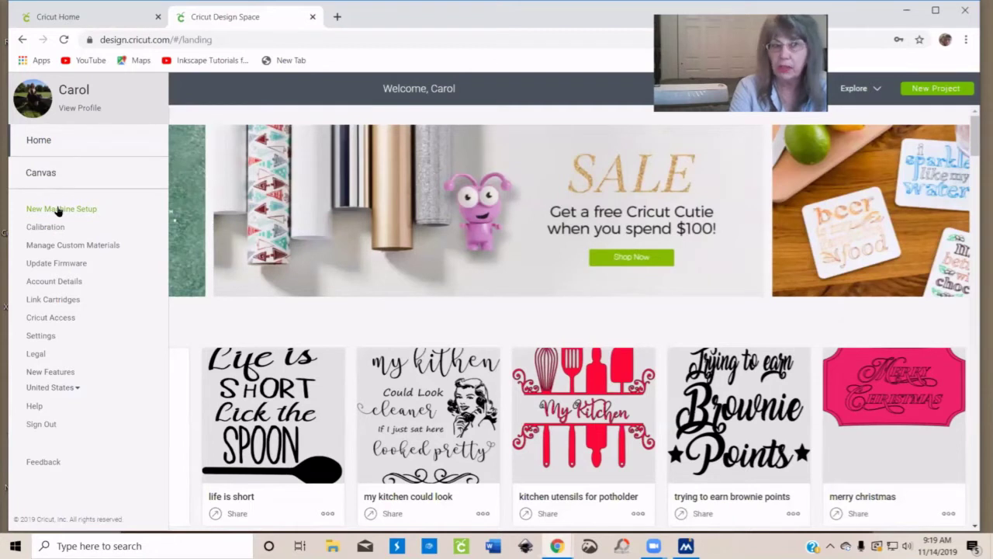
pyautogui.click(58, 209)
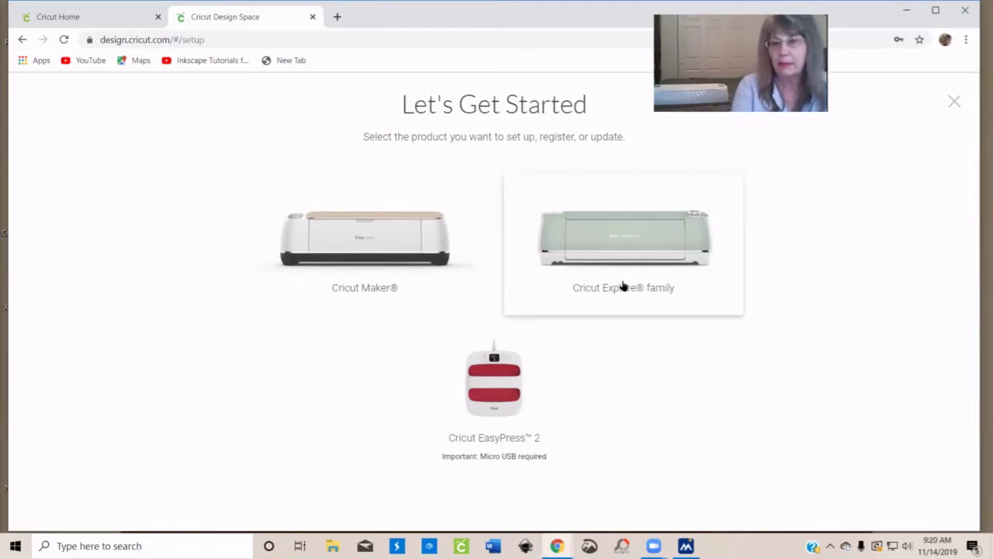
pyautogui.click(615, 243)
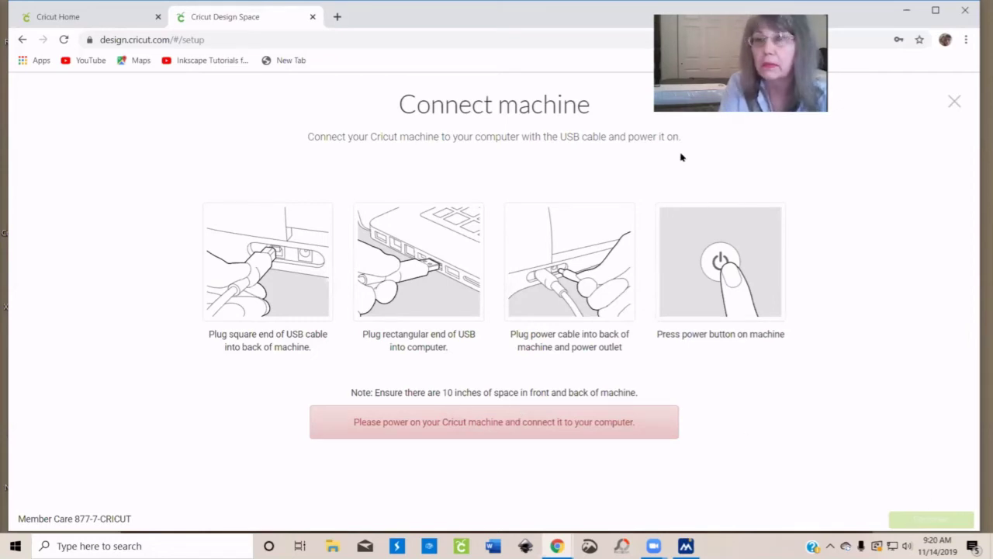
# - Leave the machine setup, accepting the loss of progress, and sign in again to reach the home page
pyautogui.click(17, 40)
pyautogui.click(553, 128)
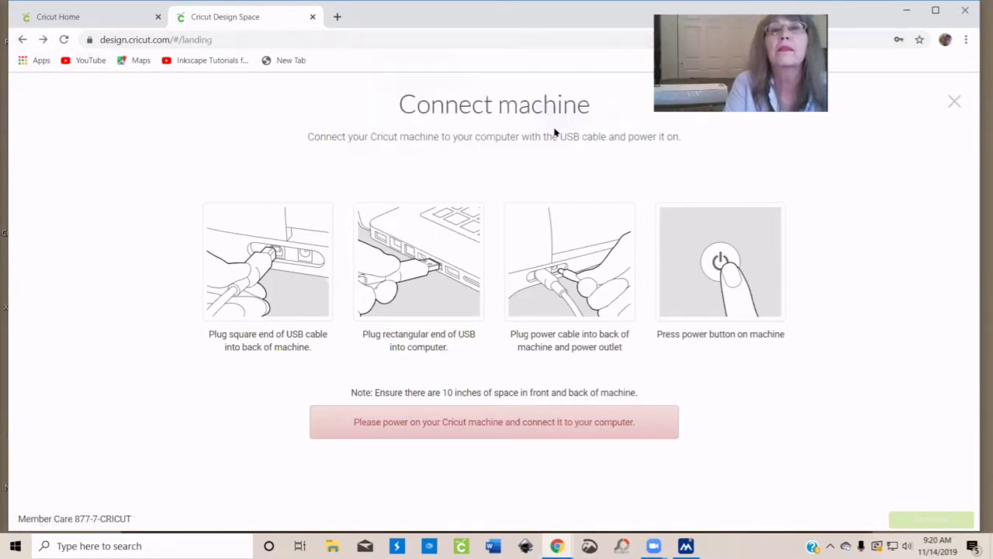
pyautogui.click(19, 41)
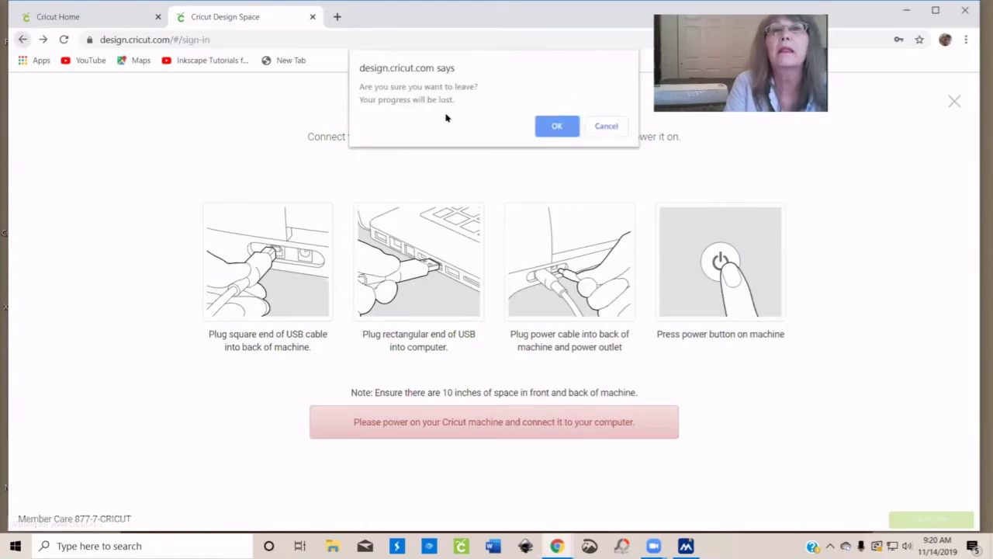
pyautogui.click(556, 127)
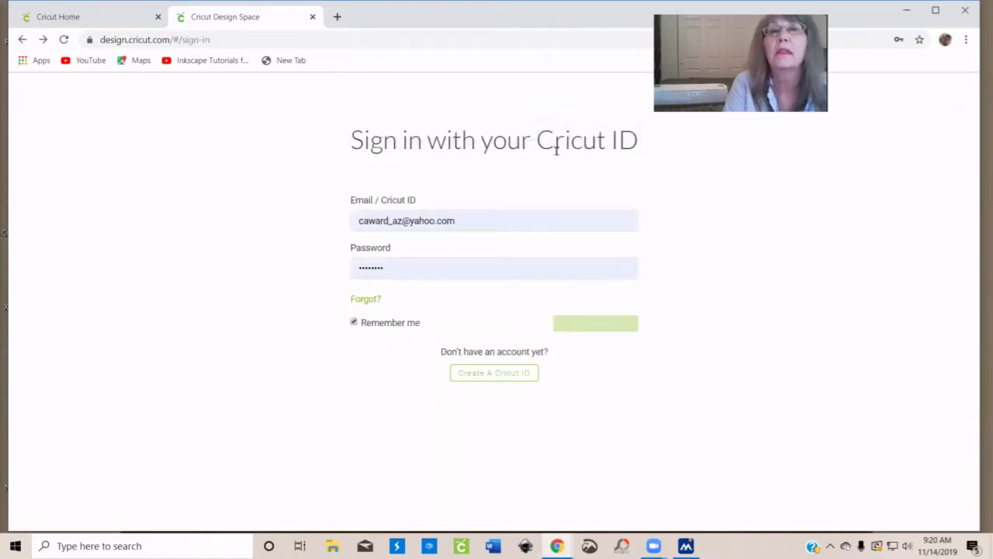
pyautogui.click(590, 321)
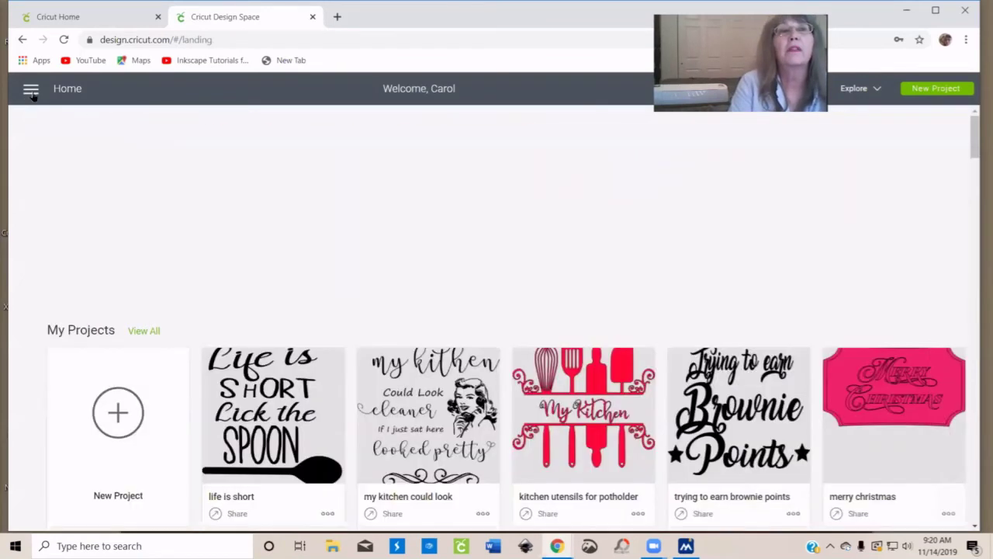
# - Set the canvas grid to Full Grid in the Design Space settings, dismiss the desktop download notice, and close the settings
pyautogui.click(31, 92)
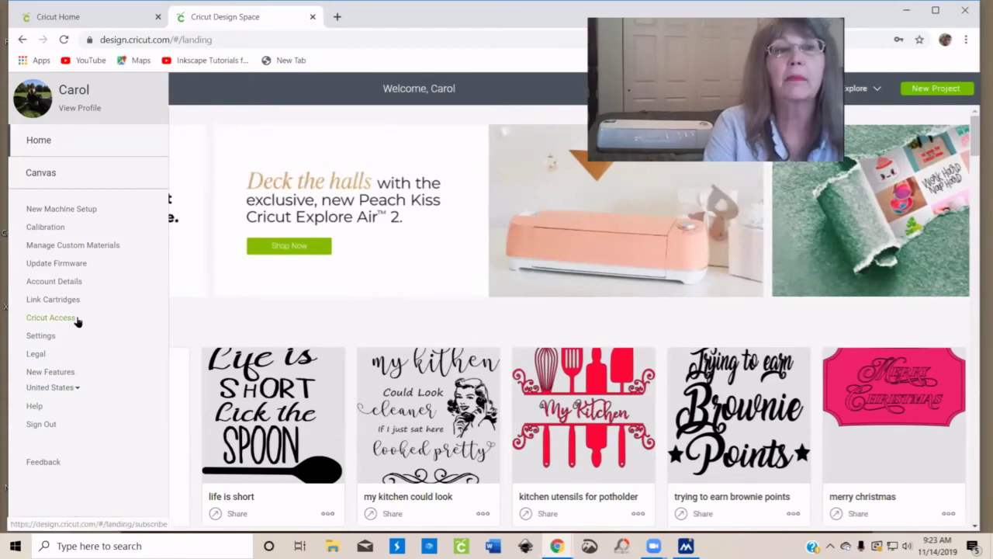
pyautogui.click(41, 336)
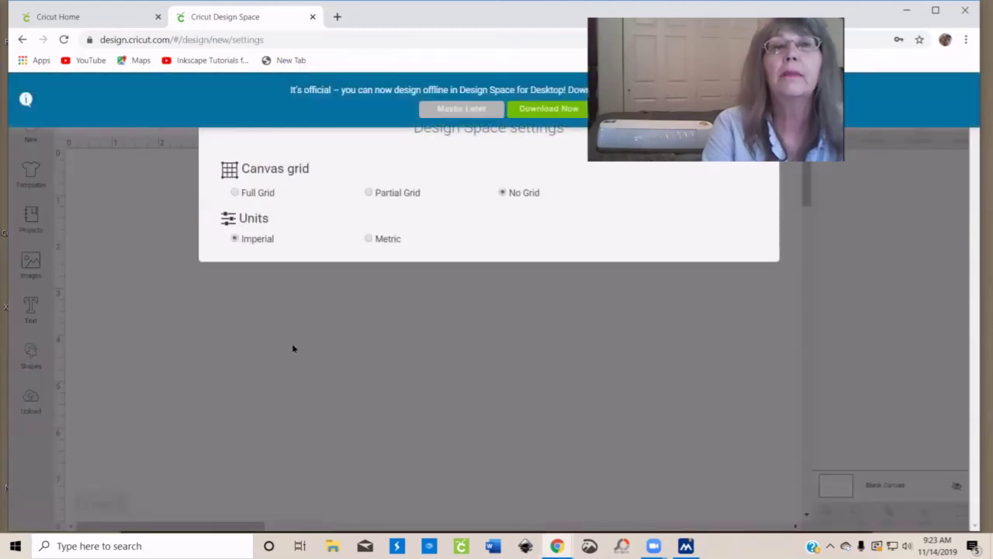
pyautogui.click(235, 194)
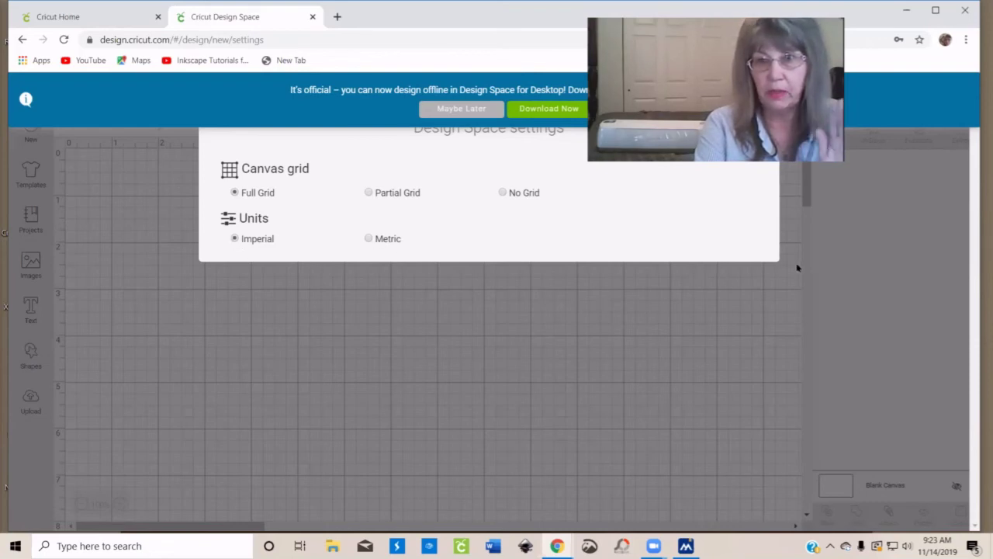
pyautogui.click(484, 111)
pyautogui.moveTo(468, 162); pyautogui.dragTo(445, 199)
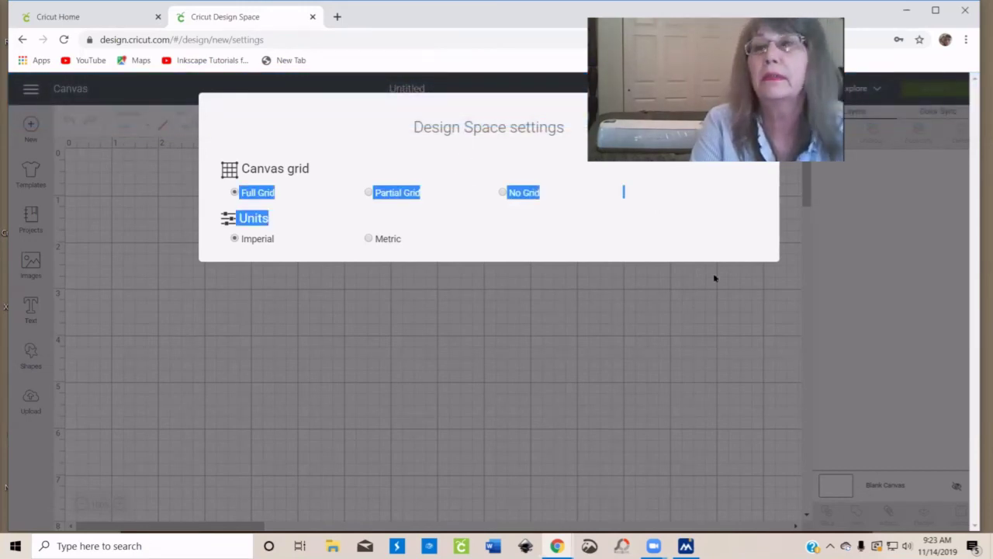
pyautogui.click(577, 142)
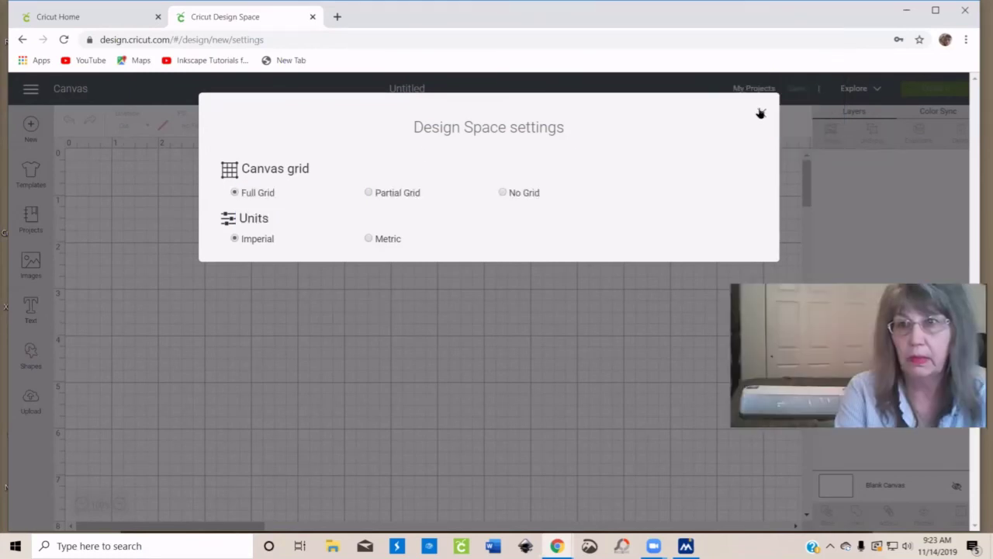
pyautogui.click(762, 114)
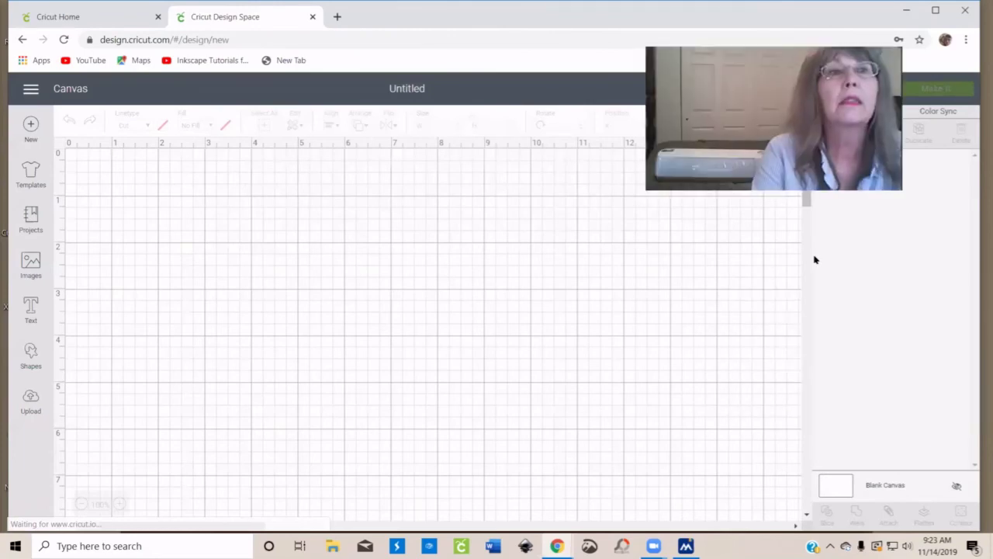
# - Return from the canvas to the home page and open the Cricut Help Center
pyautogui.click(31, 88)
pyautogui.click(35, 141)
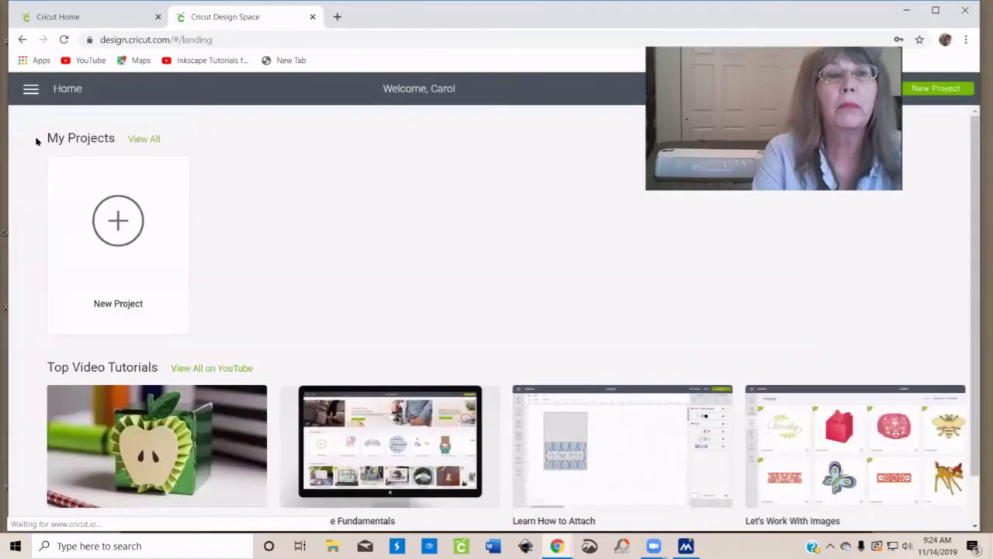
pyautogui.click(31, 88)
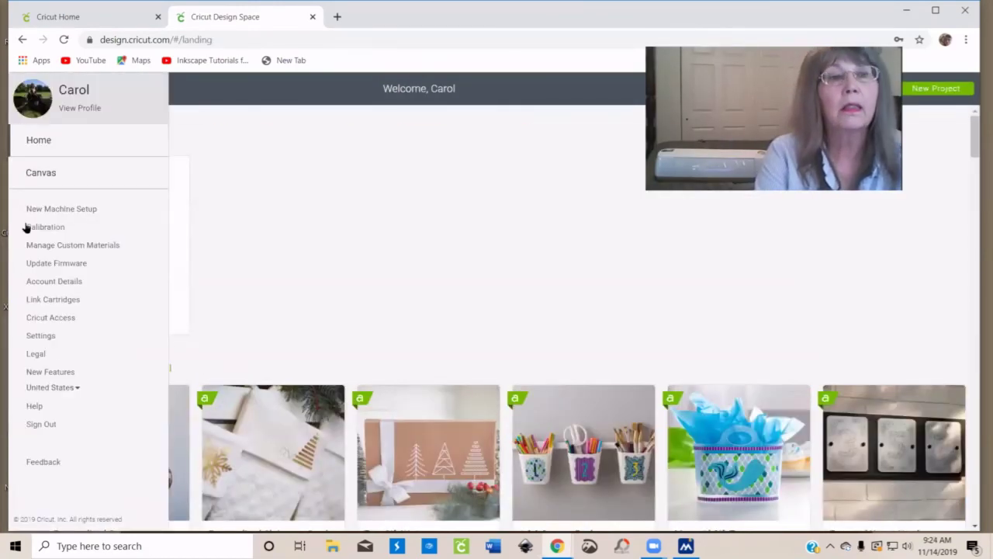
pyautogui.click(36, 406)
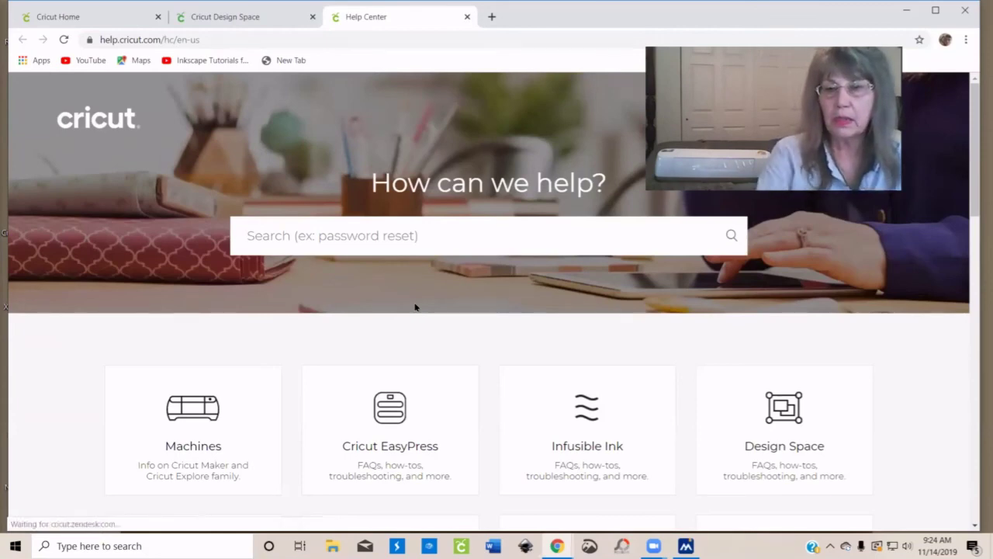
# - Examine the Help Center's topic categories and Trending Topics
pyautogui.scroll(-1, 504, 296)
pyautogui.scroll(-8, 499, 299)
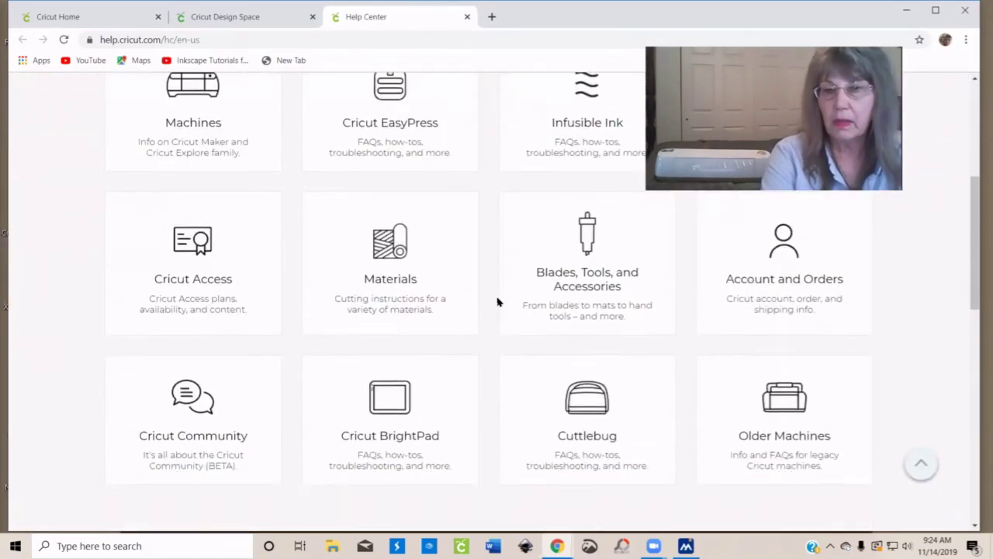
pyautogui.scroll(-1, 496, 300)
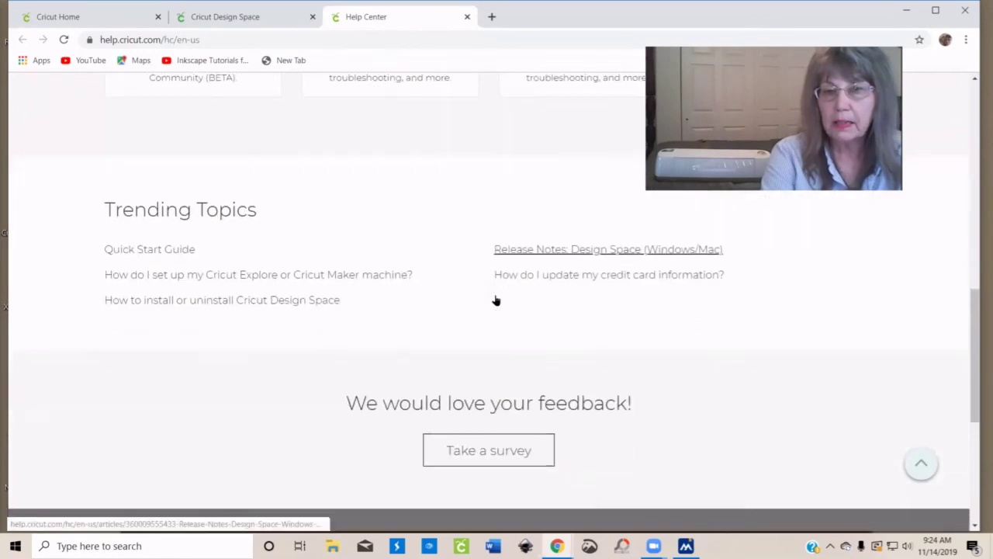
pyautogui.scroll(2, 495, 300)
pyautogui.scroll(1, 500, 302)
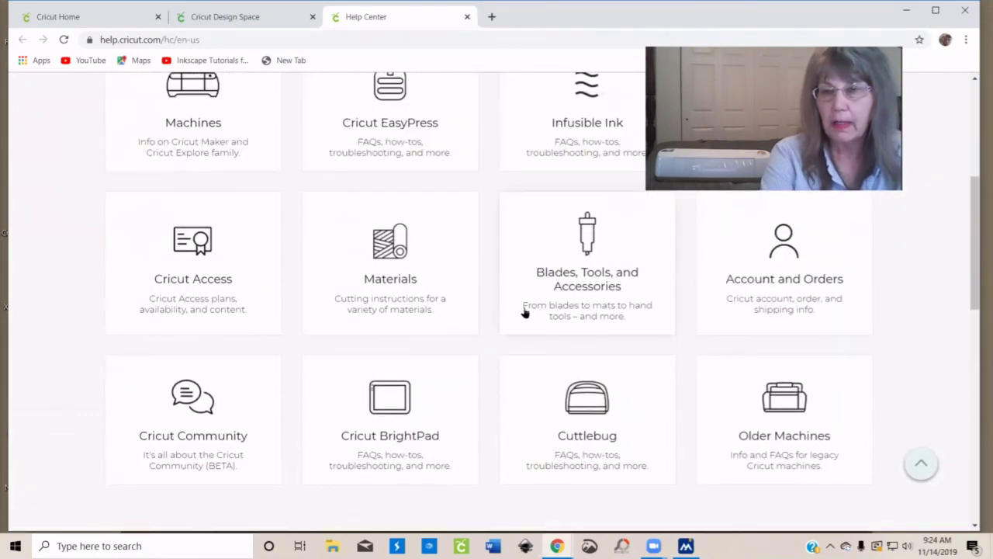
pyautogui.scroll(1, 539, 319)
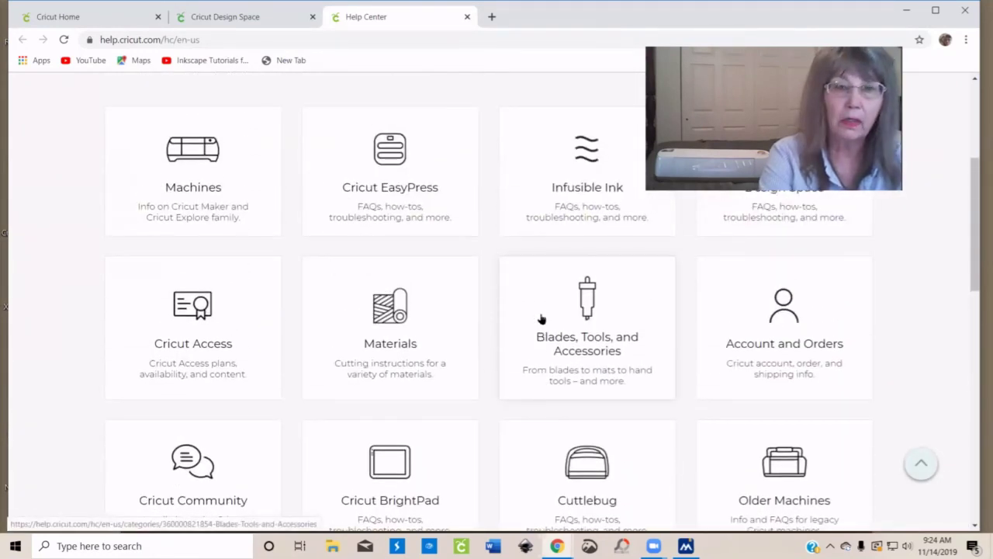
pyautogui.scroll(-1, 547, 316)
pyautogui.scroll(2, 203, 308)
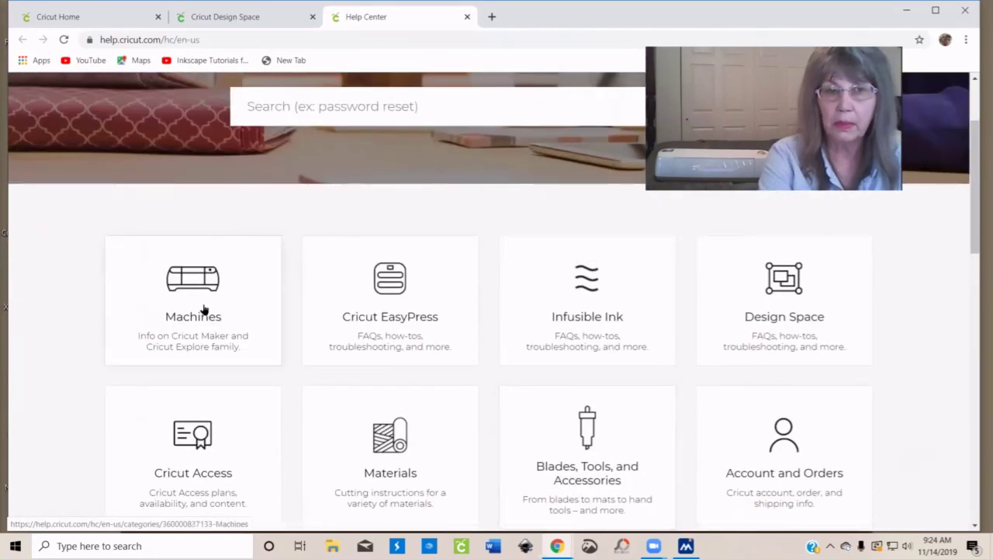
pyautogui.scroll(-1, 482, 328)
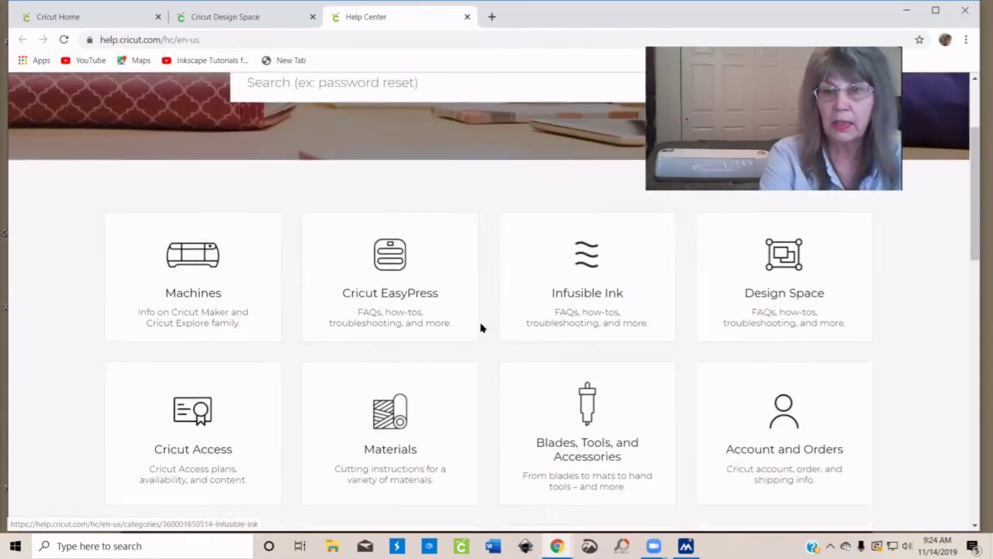